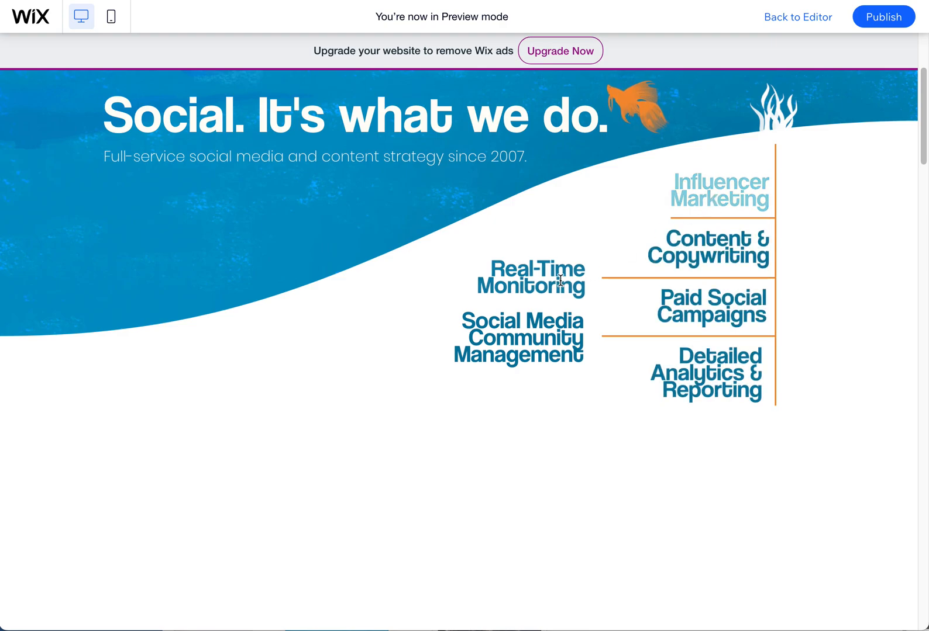
Return to the editor and view the hover state of the Real-Time Monitoring box, ending back in its regular state.
click(788, 19)
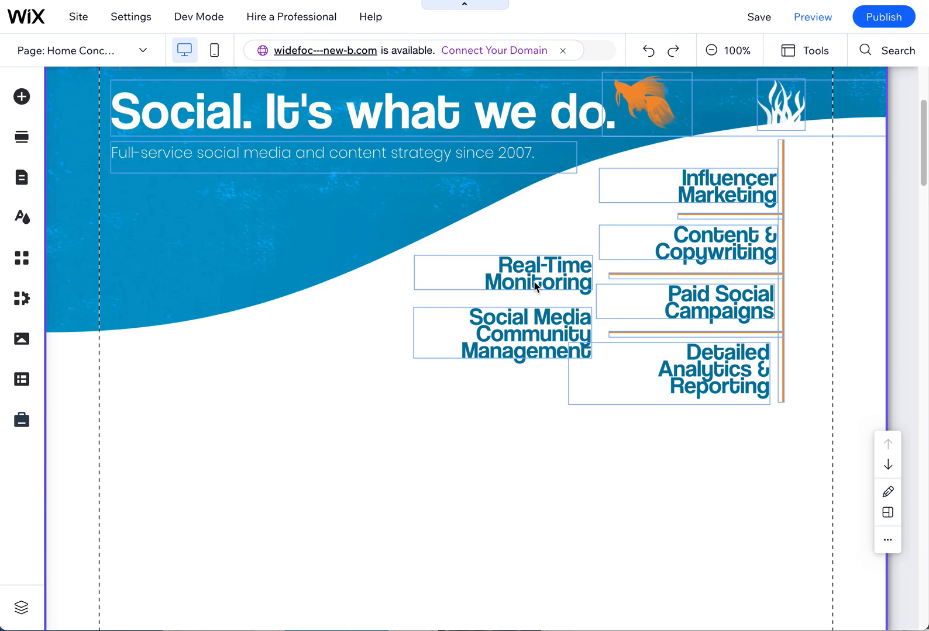
click(534, 285)
click(501, 252)
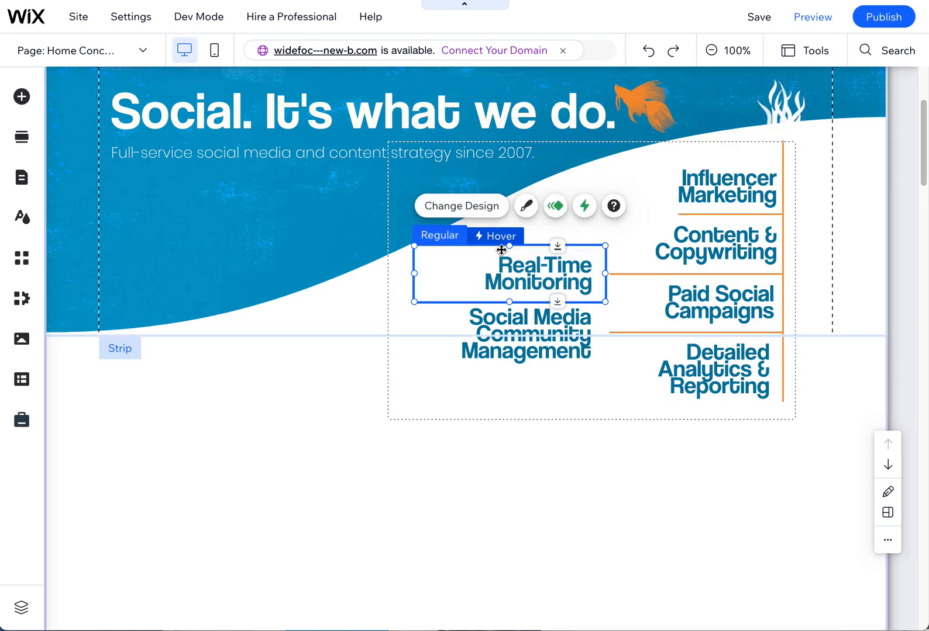
click(498, 237)
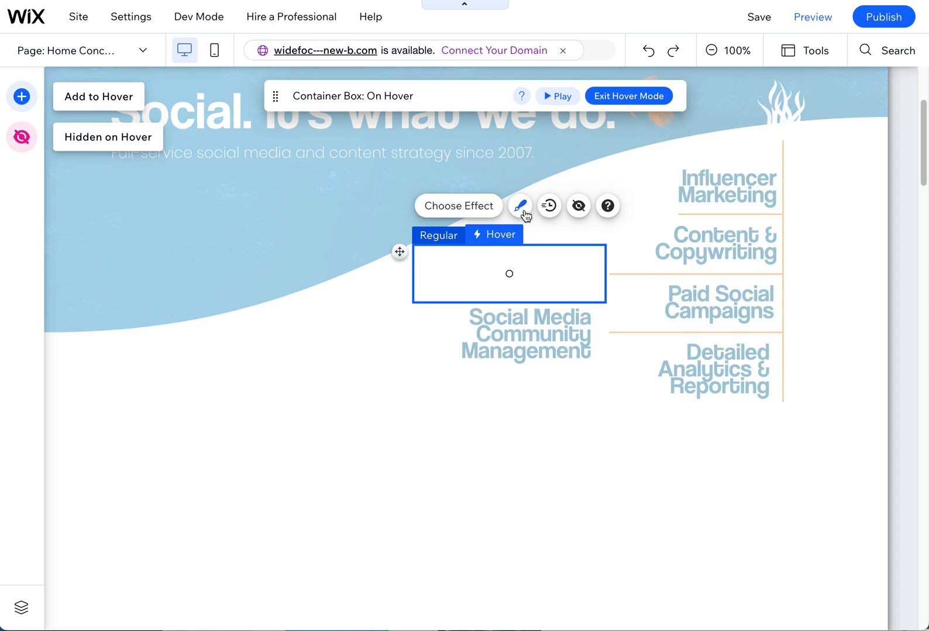
click(437, 237)
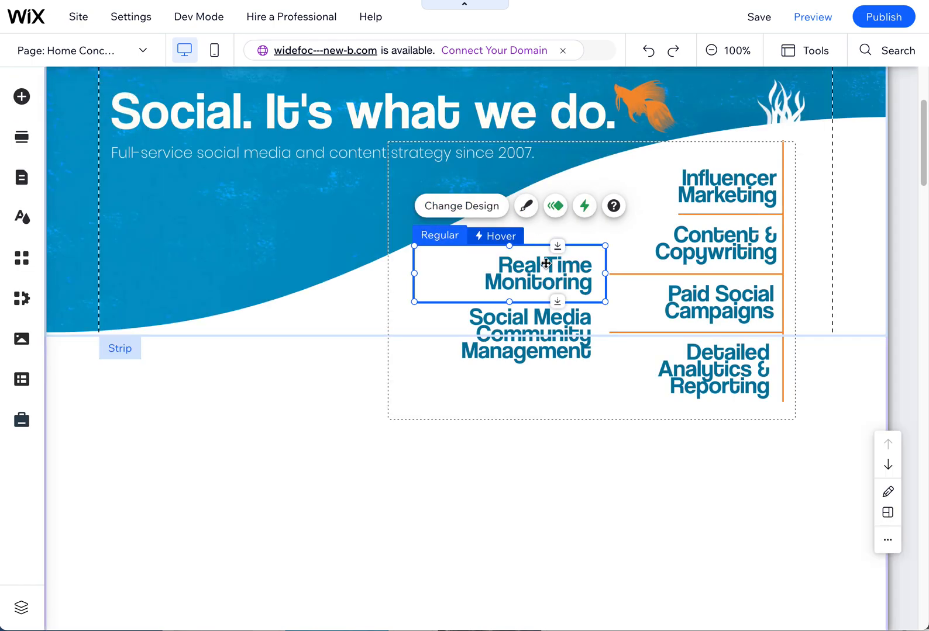
double_click(444, 250)
click(378, 107)
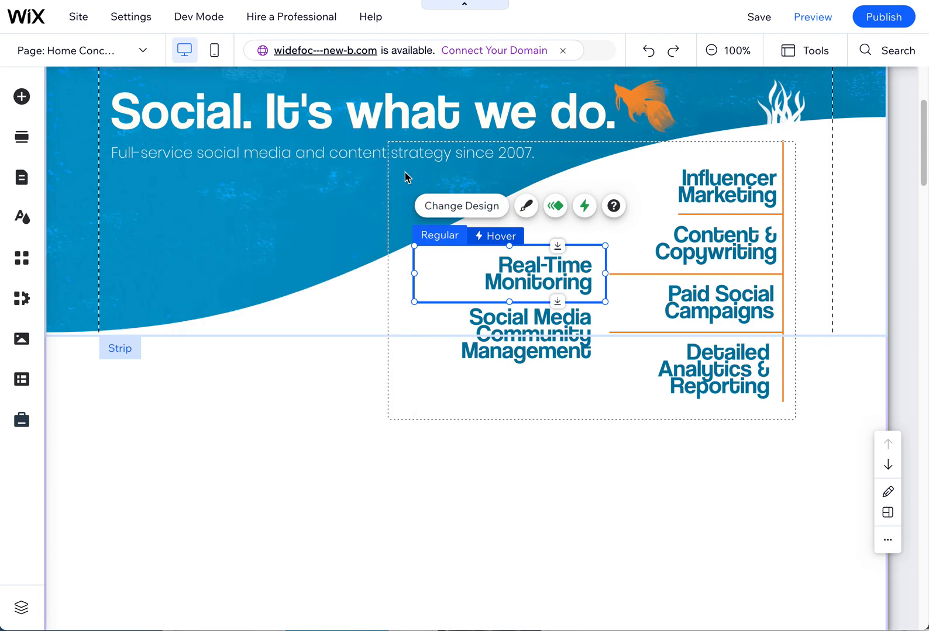
Remove the existing hover interaction from the Real-Time Monitoring container box.
right_click(431, 251)
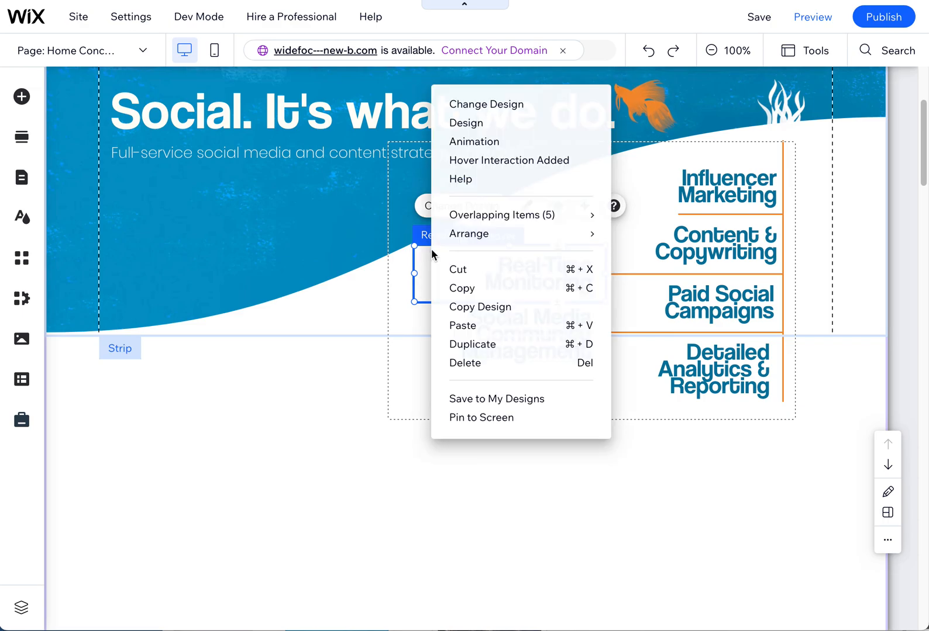
click(491, 167)
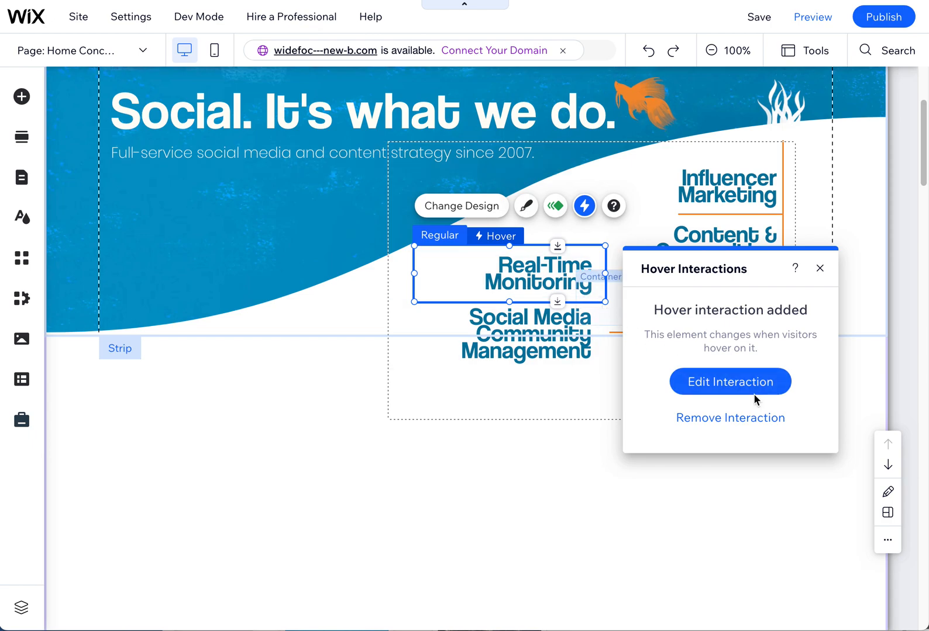
click(726, 419)
click(633, 374)
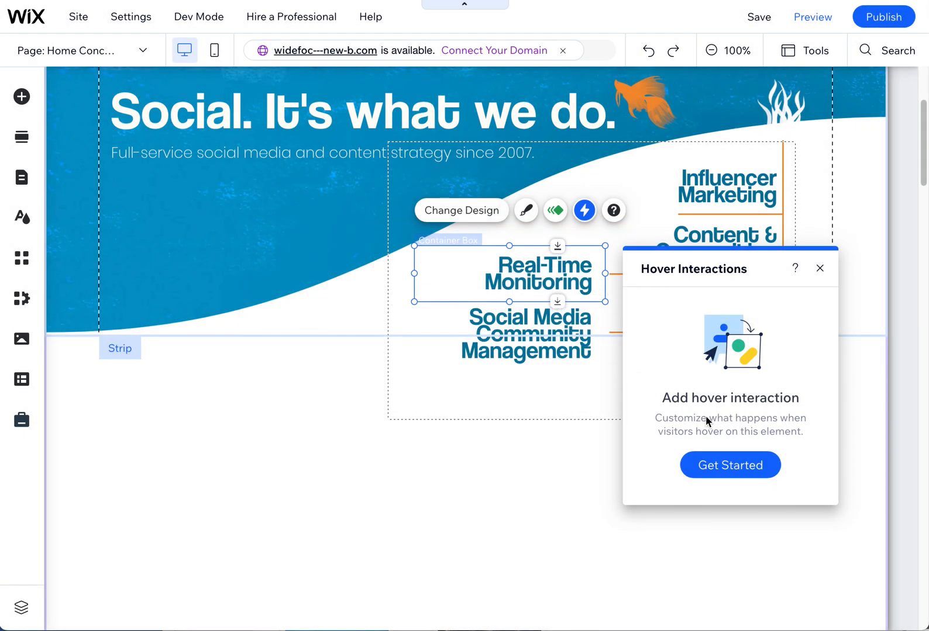
Add a new hover interaction to the Real-Time Monitoring box and set its text's hover color to the light teal theme color #92D2D9.
click(737, 468)
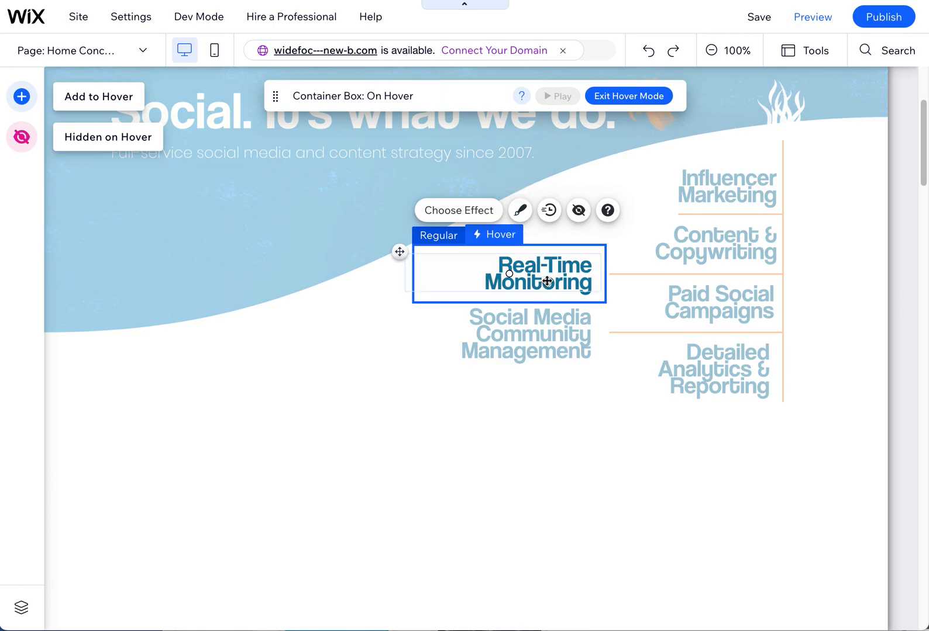
click(521, 212)
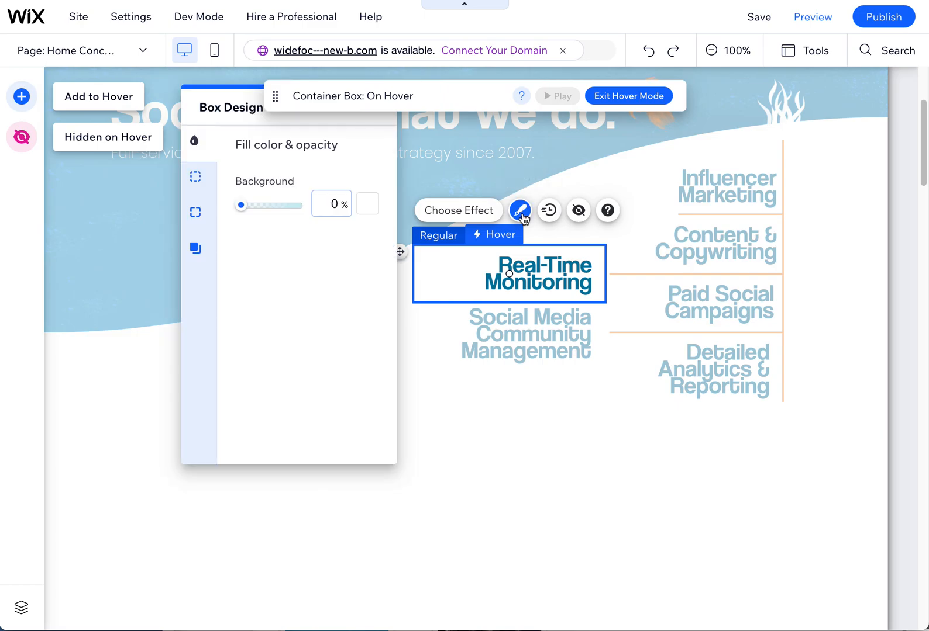
click(536, 267)
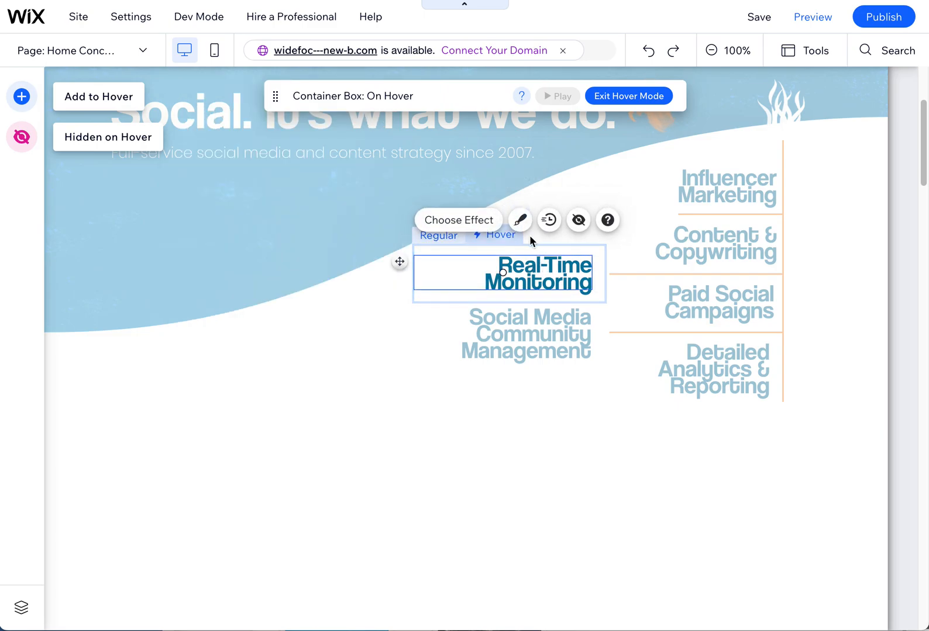
click(519, 220)
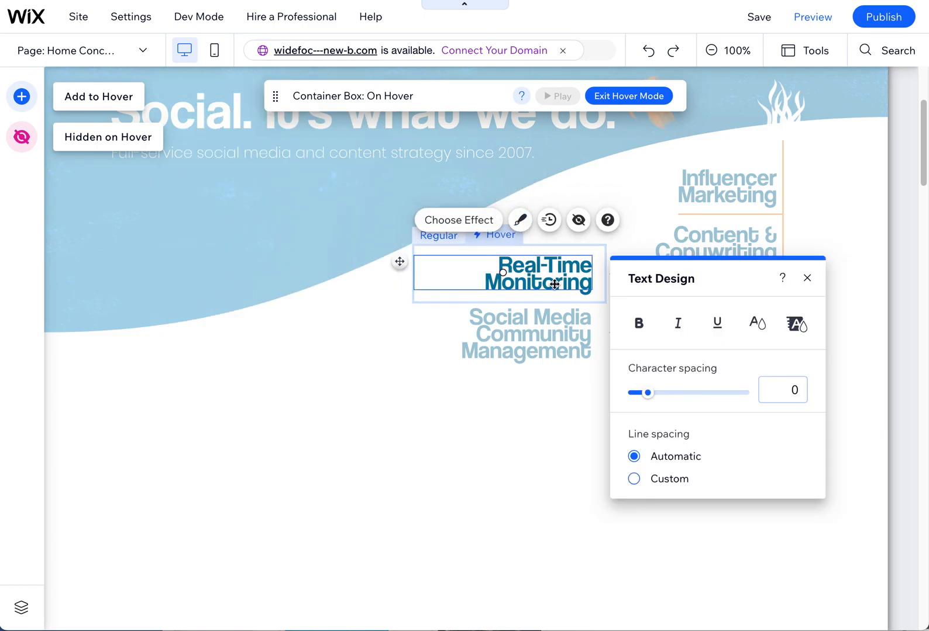
click(755, 331)
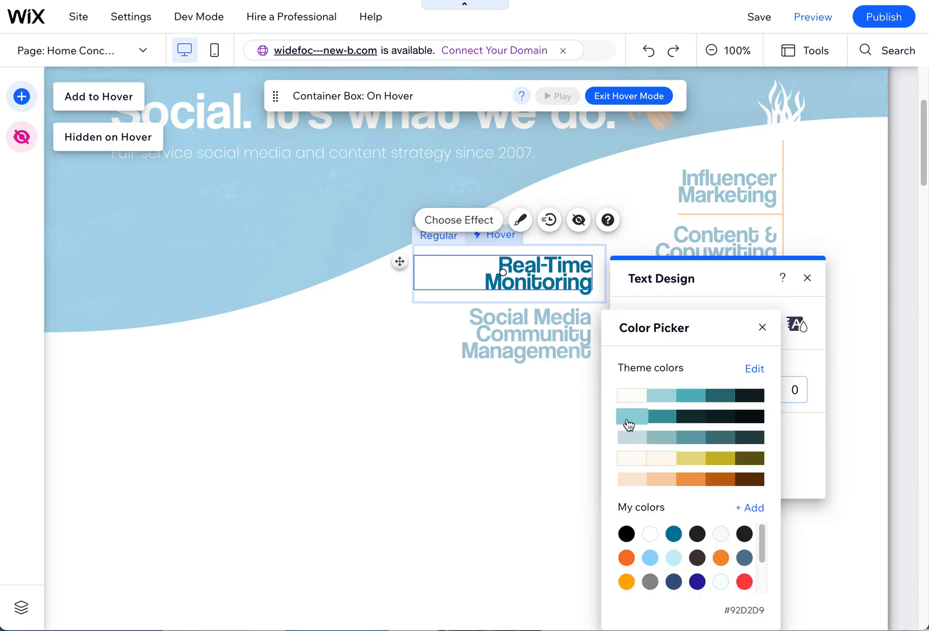
click(628, 419)
click(719, 293)
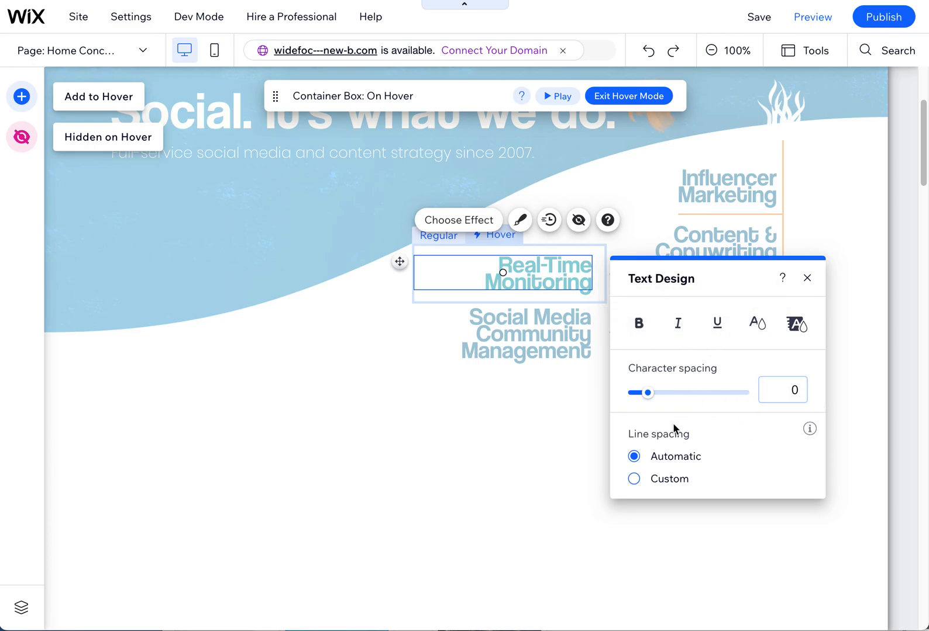
click(808, 279)
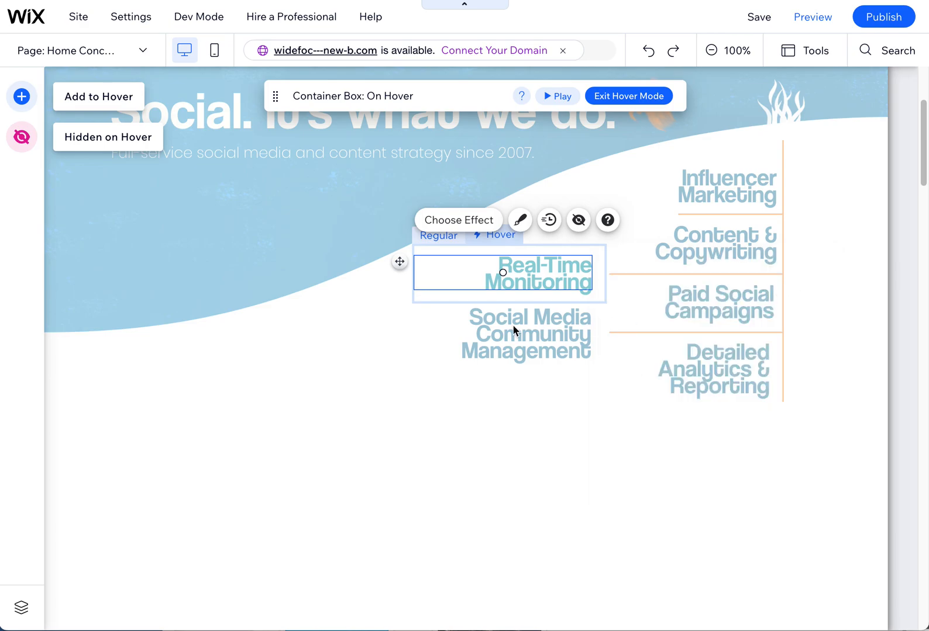
Leave hover mode, preview the page to check the Real-Time Monitoring hover color, and return to the editor.
click(550, 333)
click(553, 331)
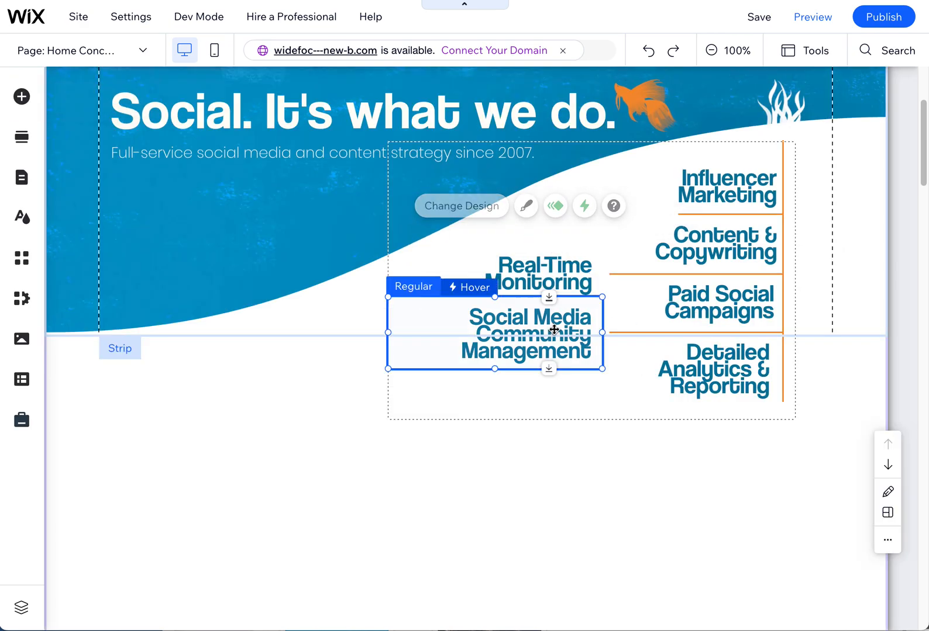
click(810, 17)
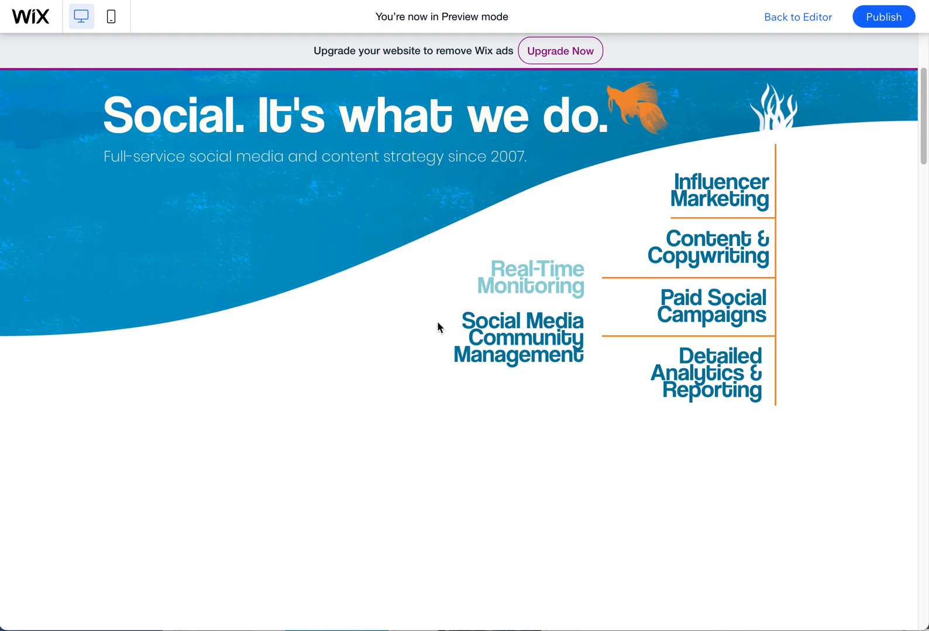
click(811, 18)
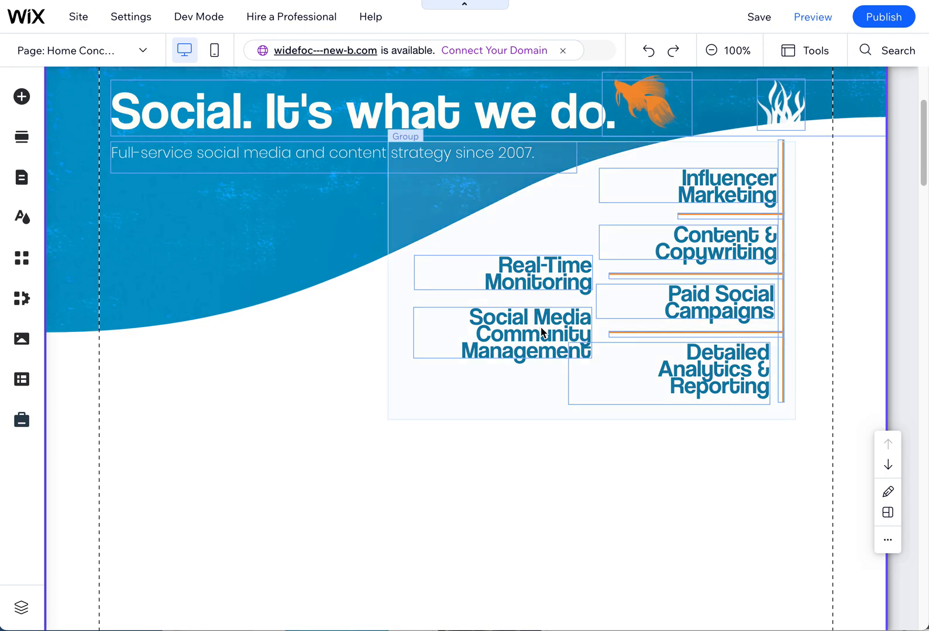
Remove the existing hover interaction from the Social Media Community Management container box.
click(541, 329)
click(518, 319)
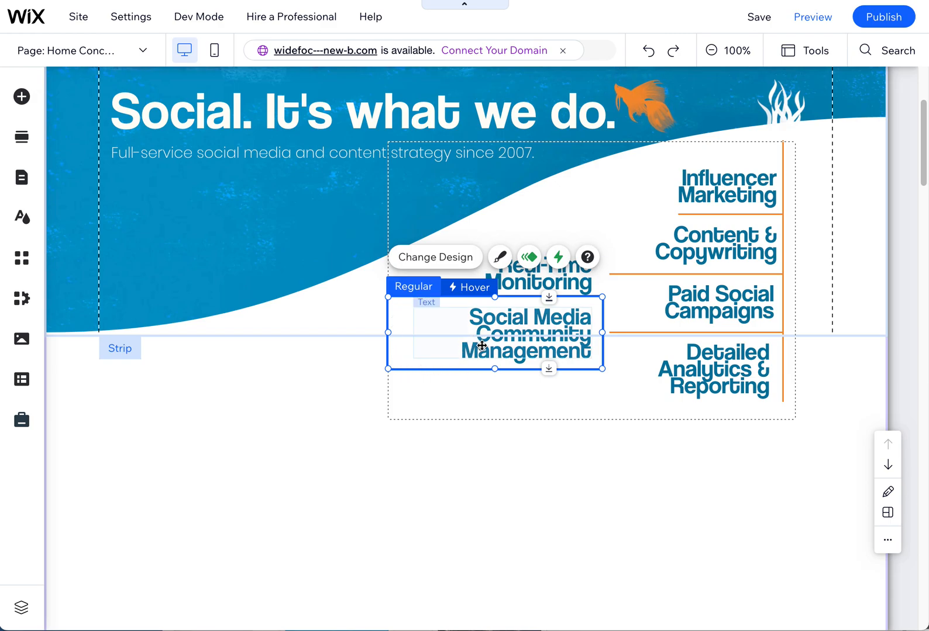
right_click(397, 355)
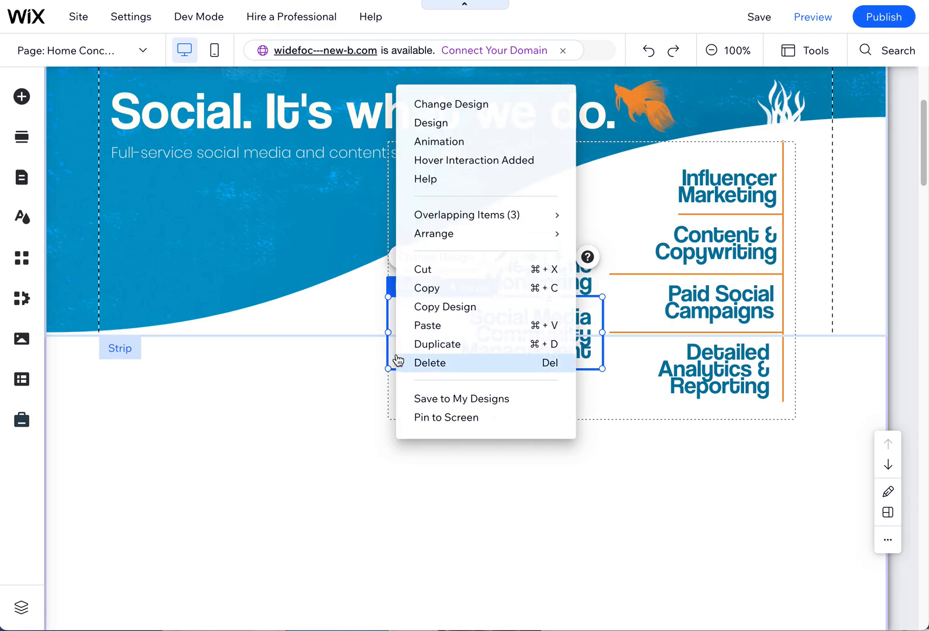
click(446, 168)
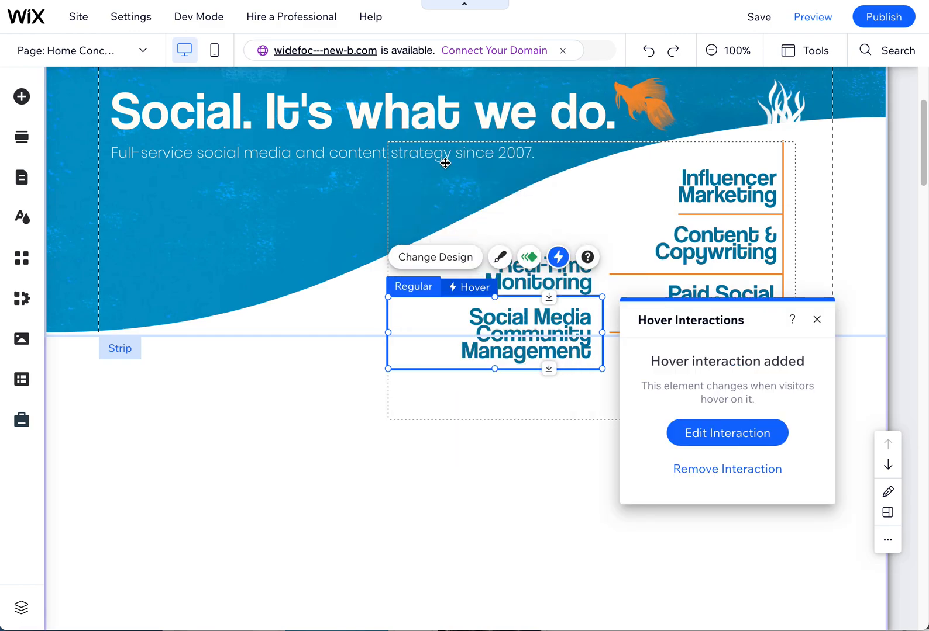
click(729, 471)
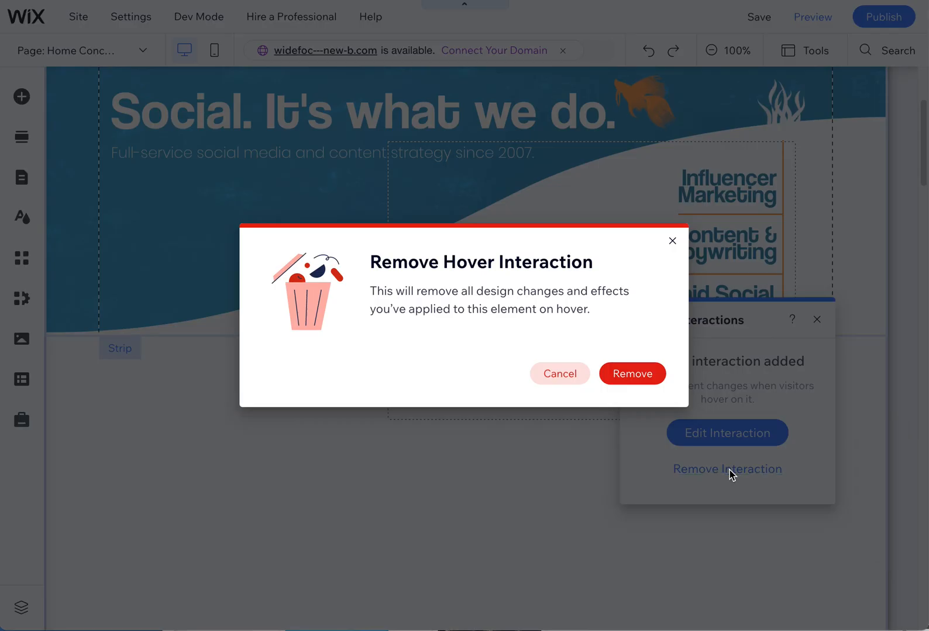
click(636, 376)
Add a new hover interaction to the Social Media Community Management box and set its text's hover color to light teal #92D2D9.
click(735, 518)
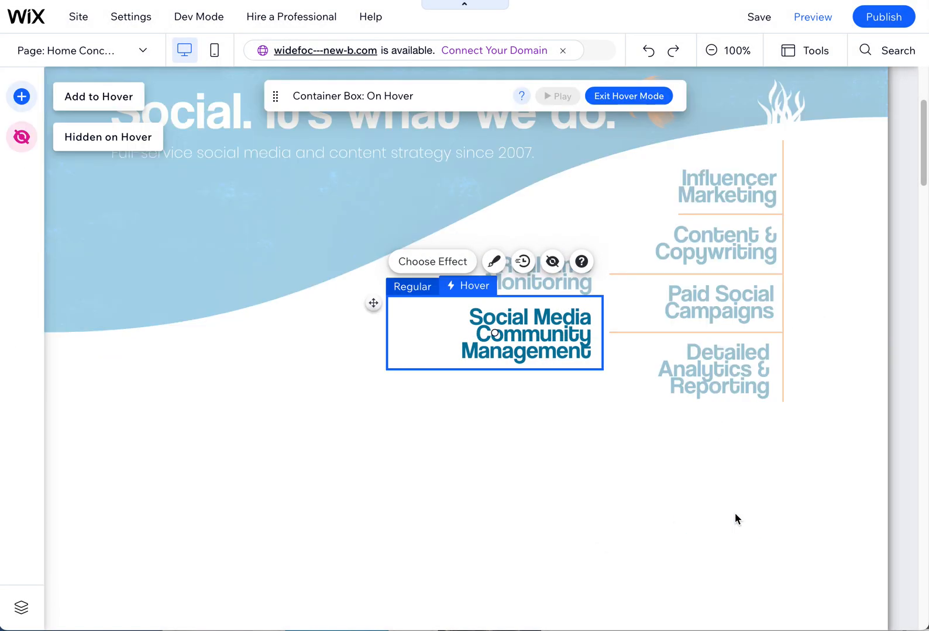
click(518, 316)
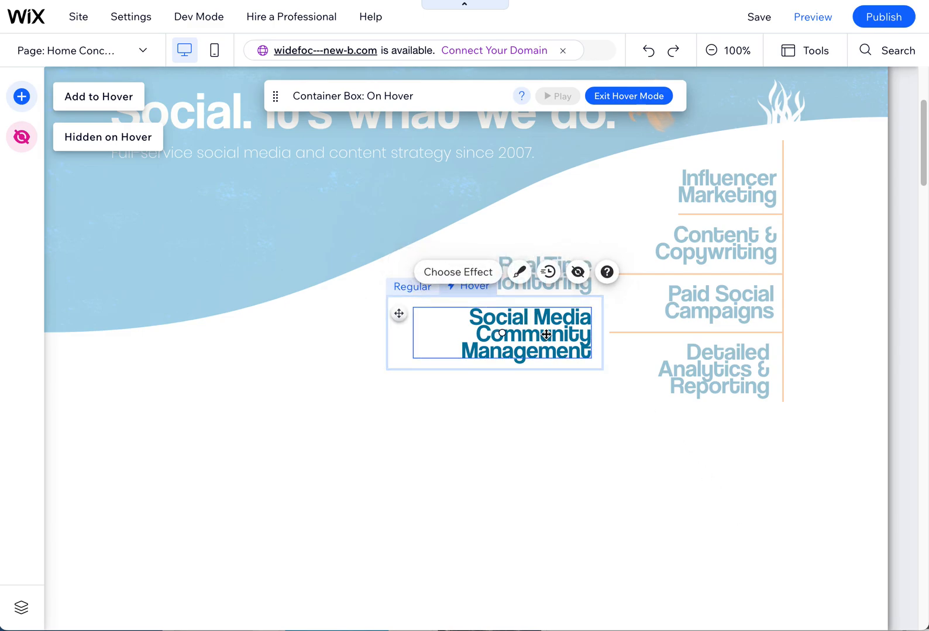
click(525, 279)
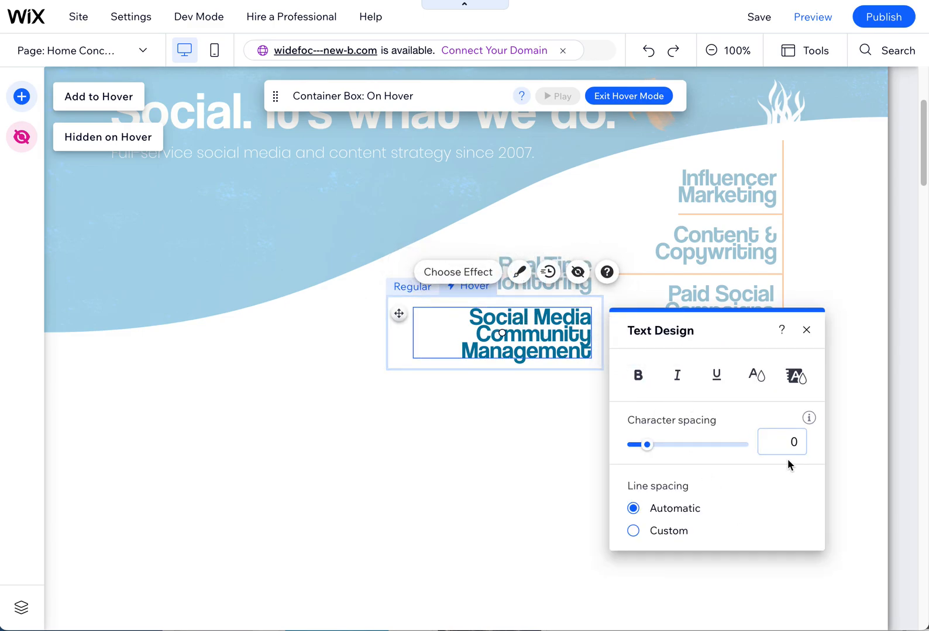
click(758, 374)
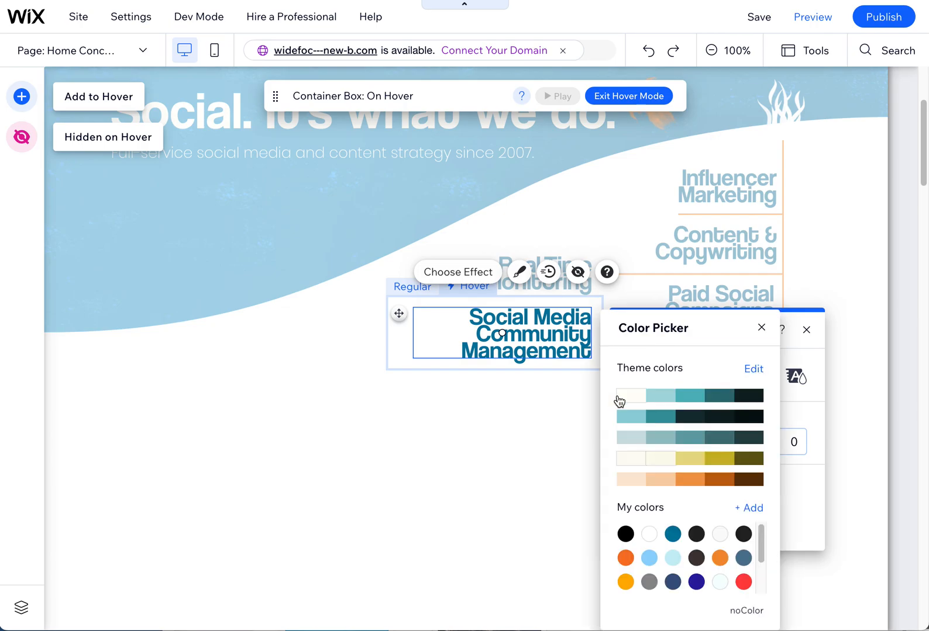
click(631, 417)
click(512, 419)
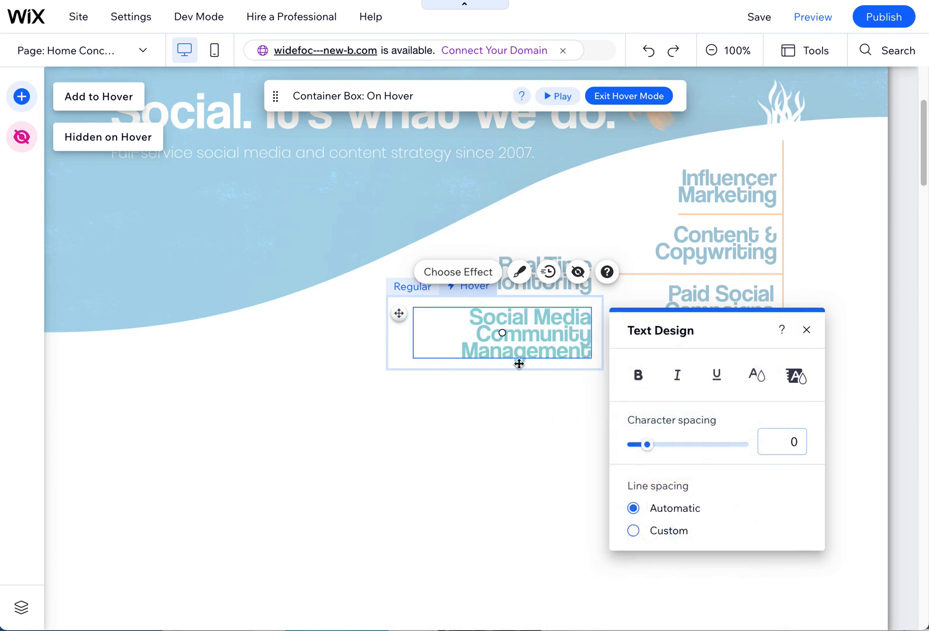
Try the Grow, Skew and Shrink hover effects on the Social Media Community Management text, ending on Shrink, and preview the page.
click(472, 275)
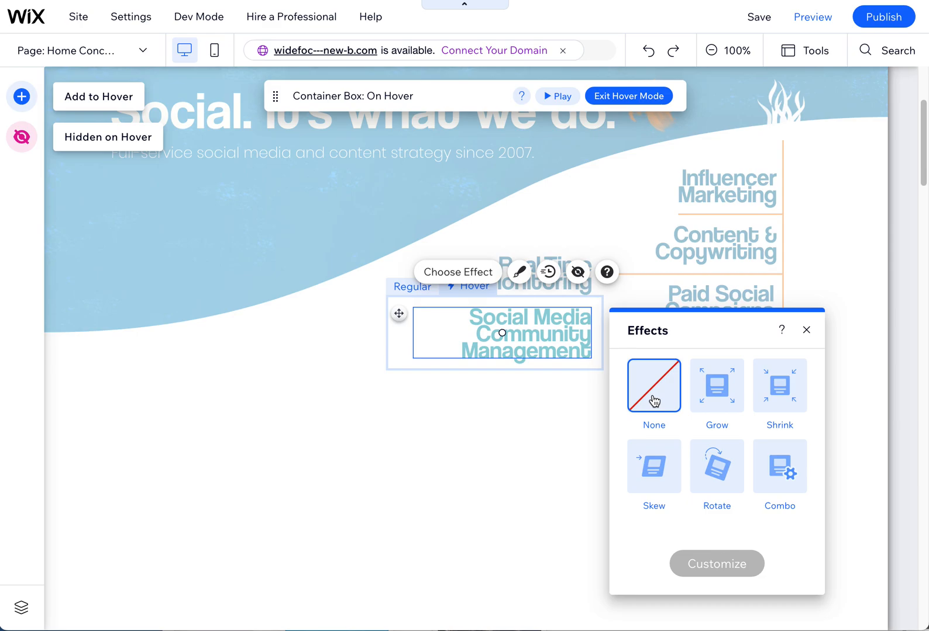
click(717, 396)
click(779, 388)
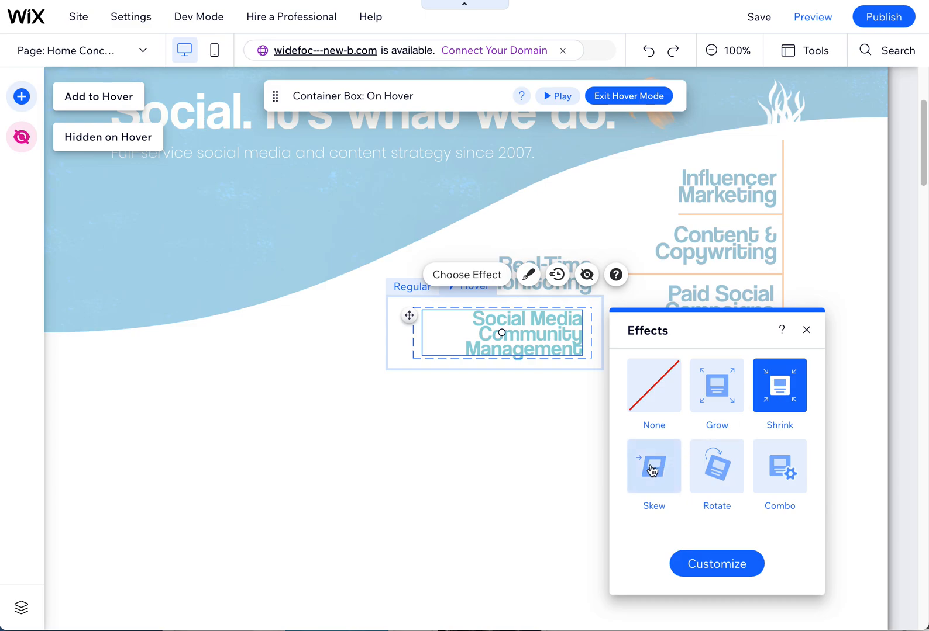
click(653, 471)
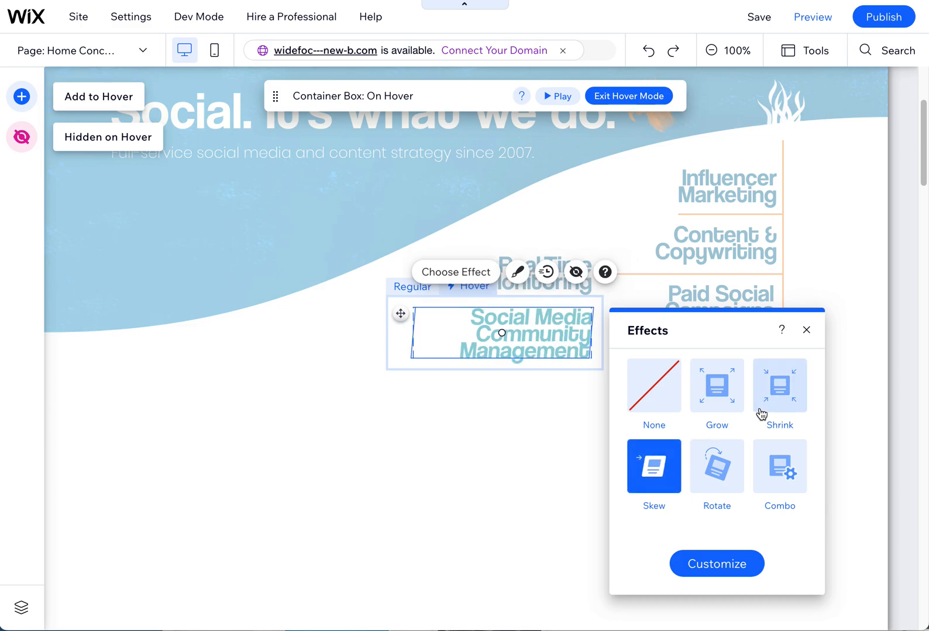
click(774, 400)
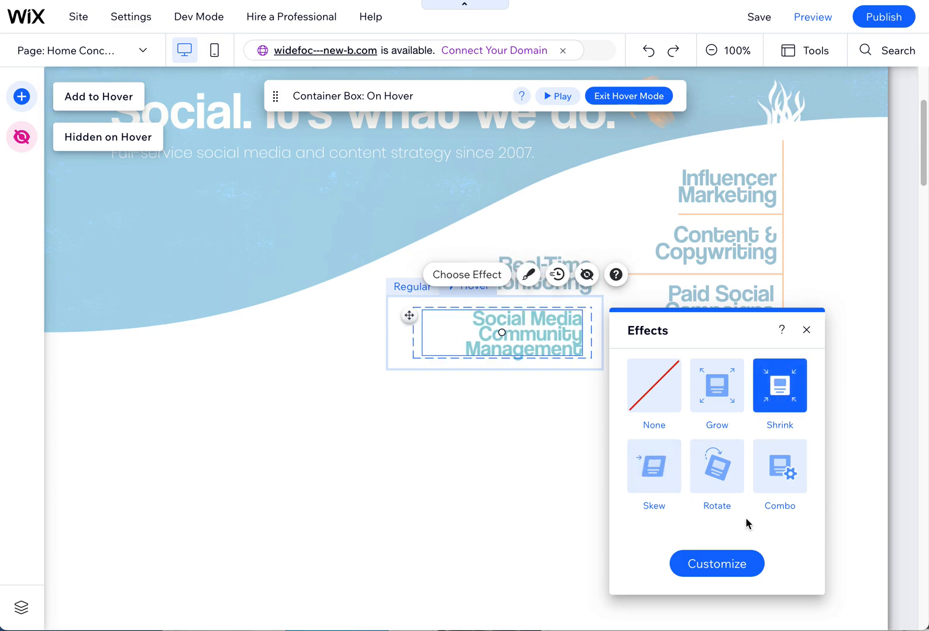
click(724, 564)
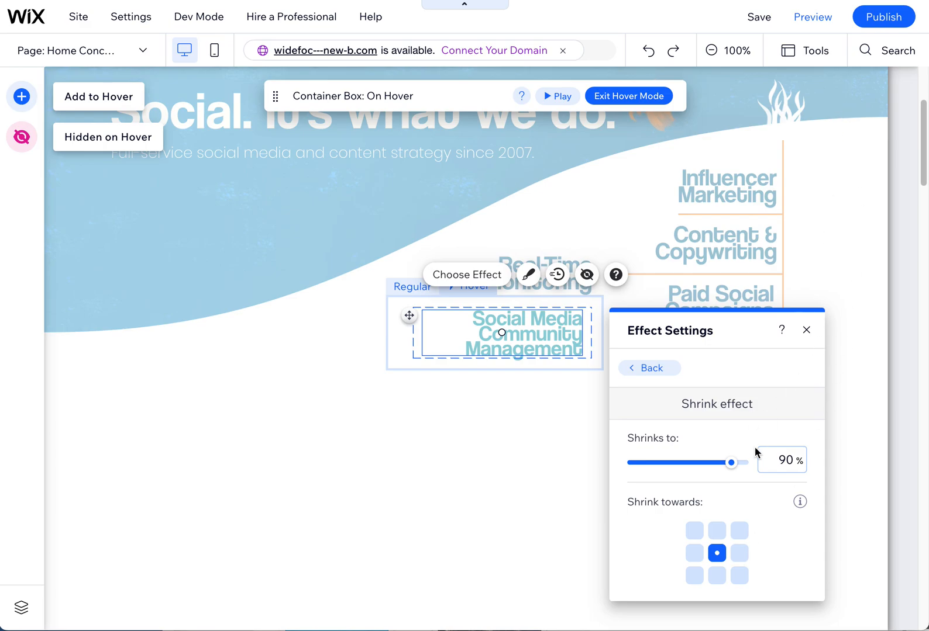
click(807, 331)
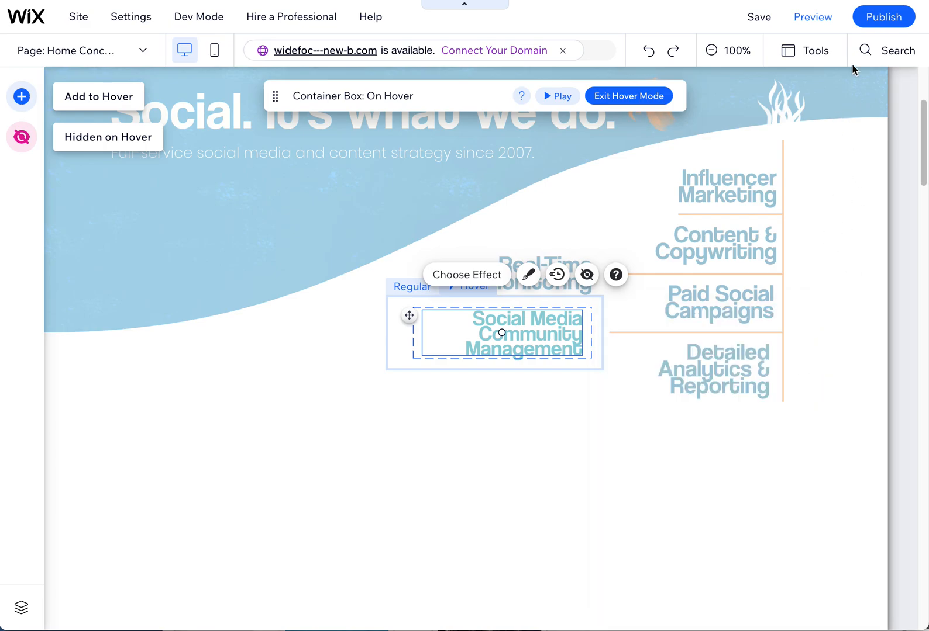
click(821, 19)
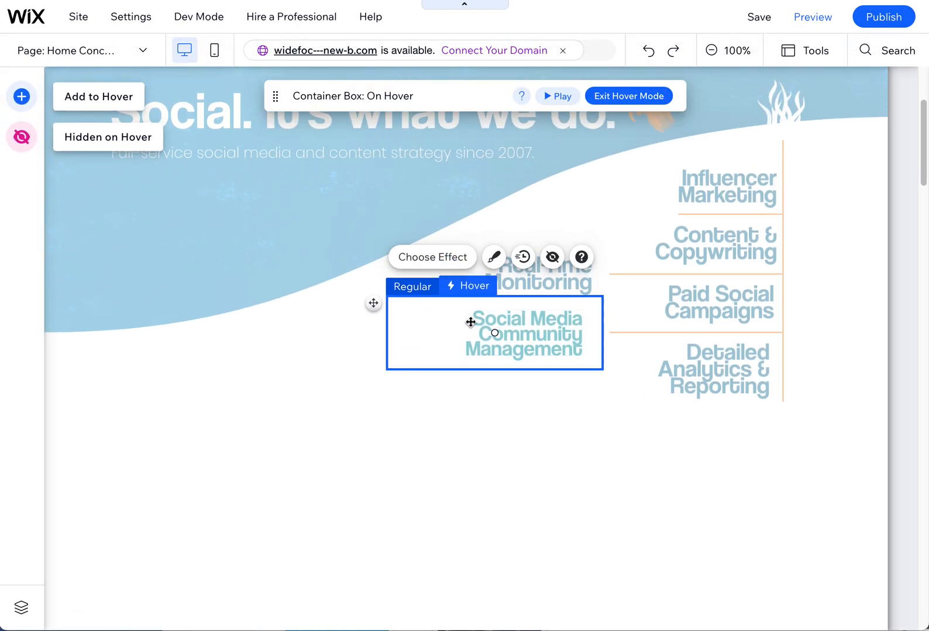
Reset the hover effect of the Social Media Community Management text to None.
click(478, 325)
click(472, 279)
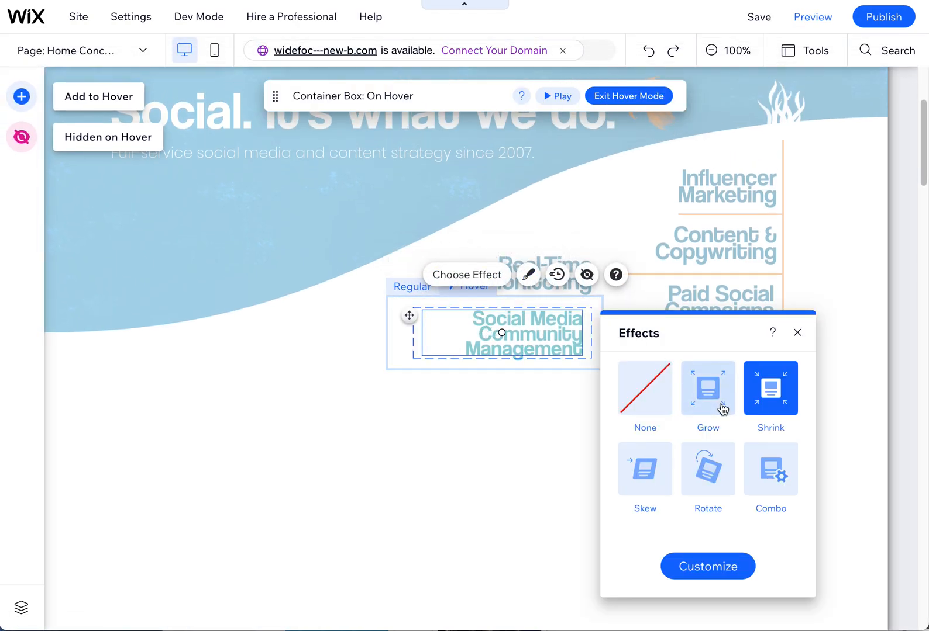
click(648, 401)
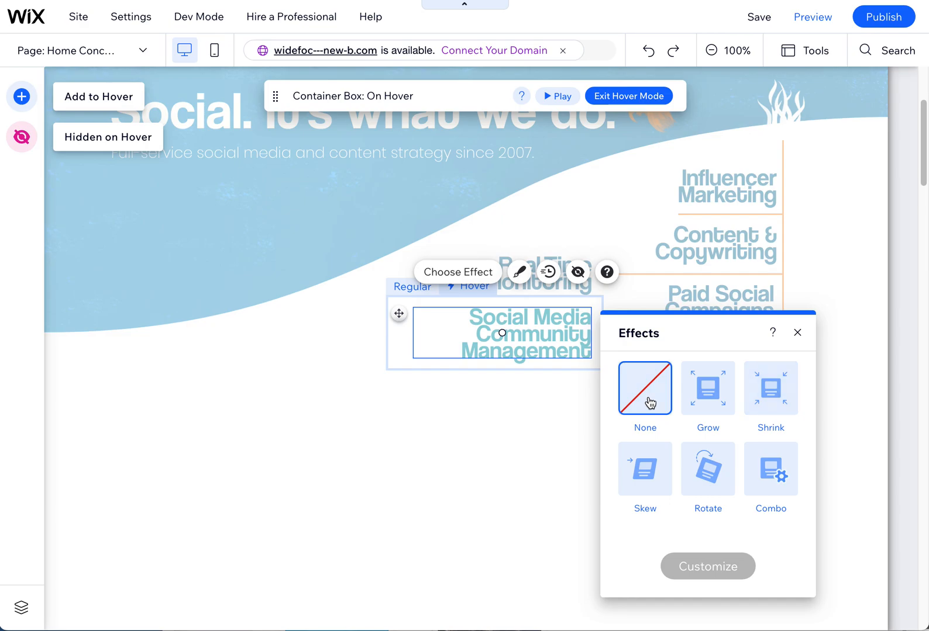
click(797, 333)
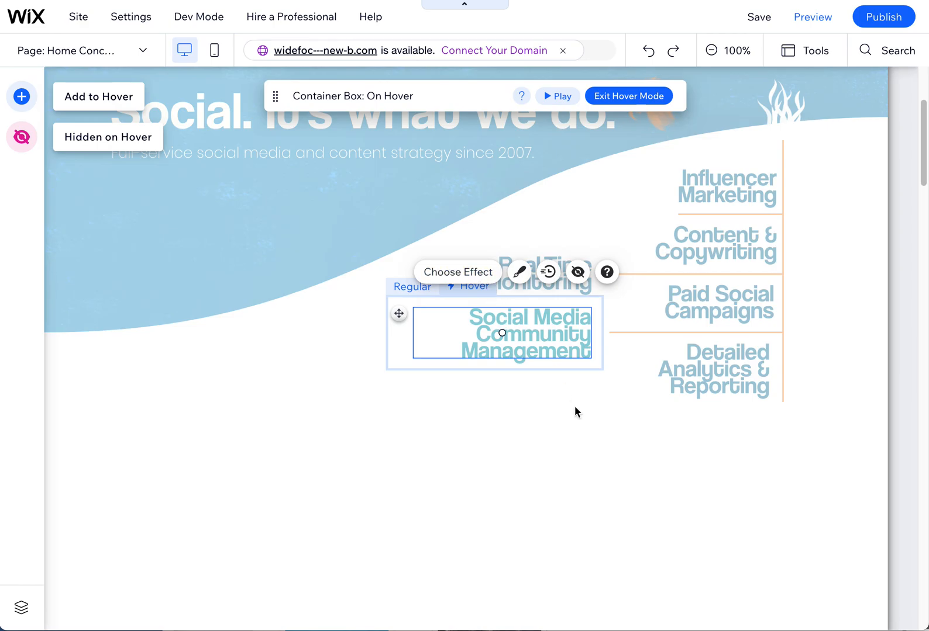
Publish the site.
click(883, 17)
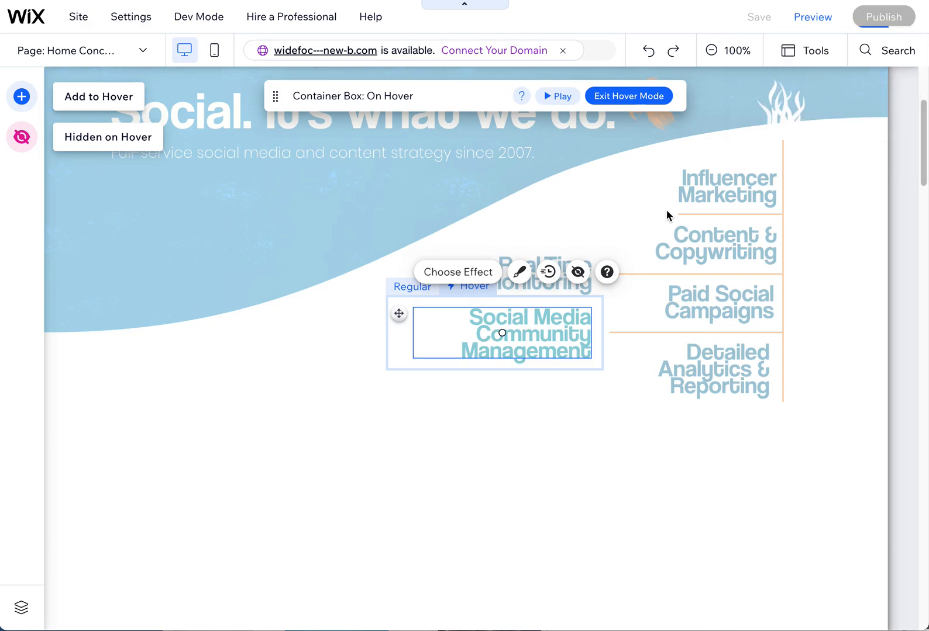